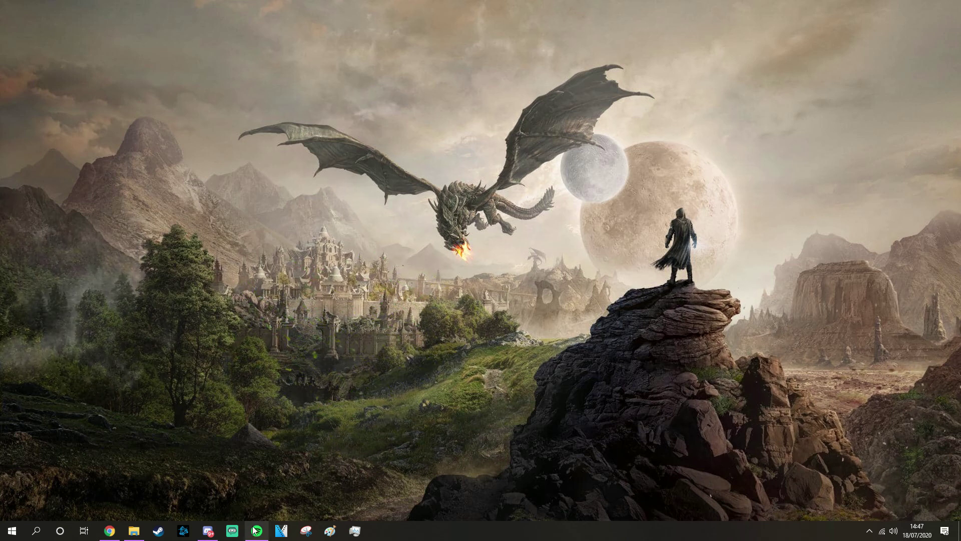
# Bring up the Spotify window from the taskbar to the Pictures Without Pictures podcast page.
pyautogui.moveTo(257, 531)
pyautogui.click(269, 481)
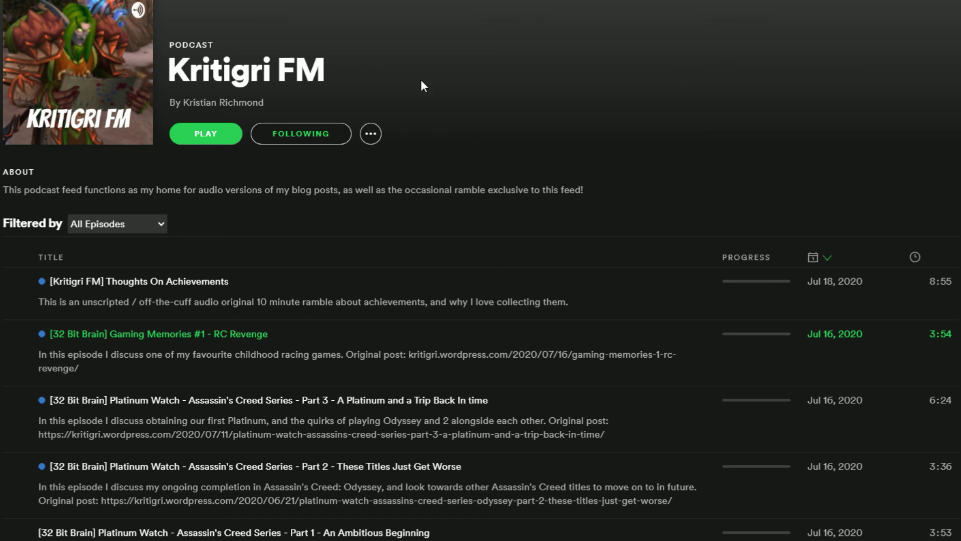
pyautogui.scroll(-1, 564, 150)
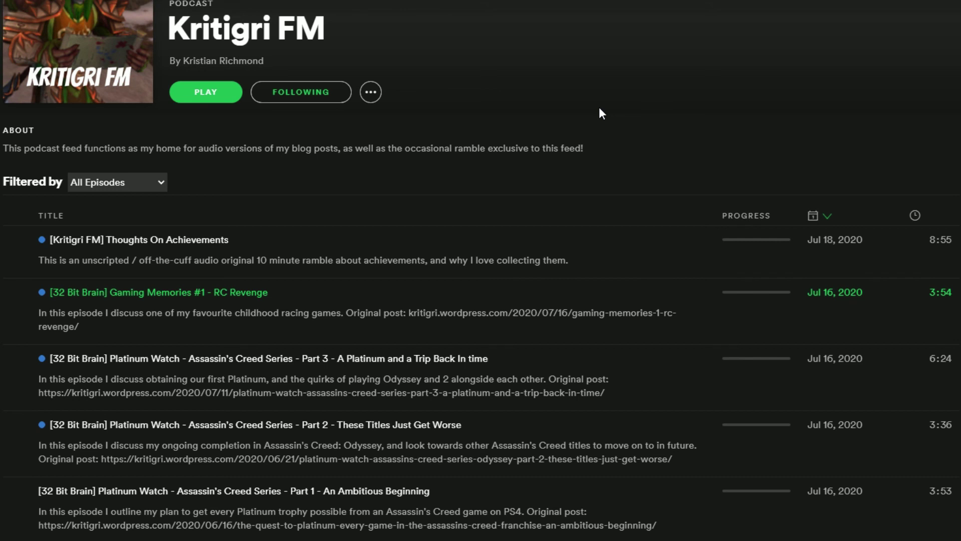
pyautogui.scroll(1, 599, 107)
pyautogui.moveTo(90, 296)
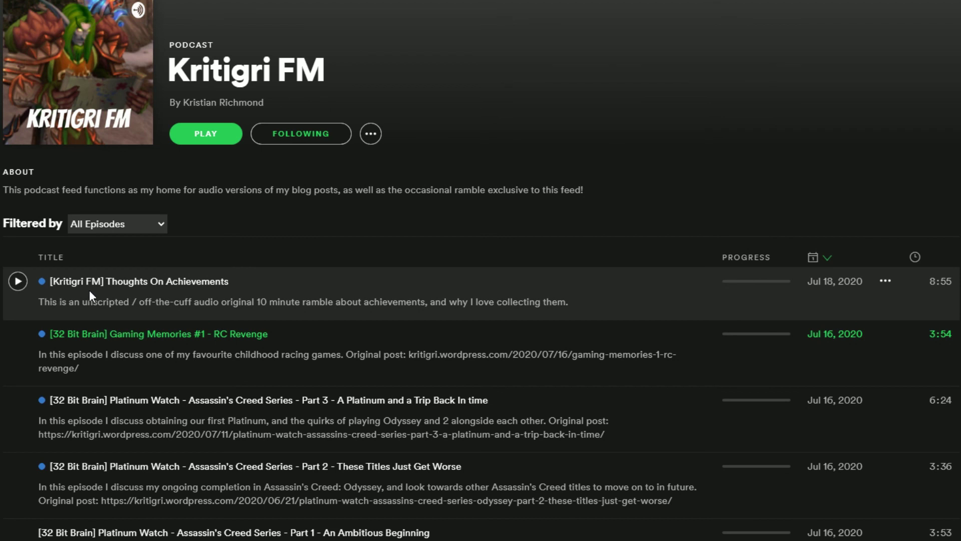